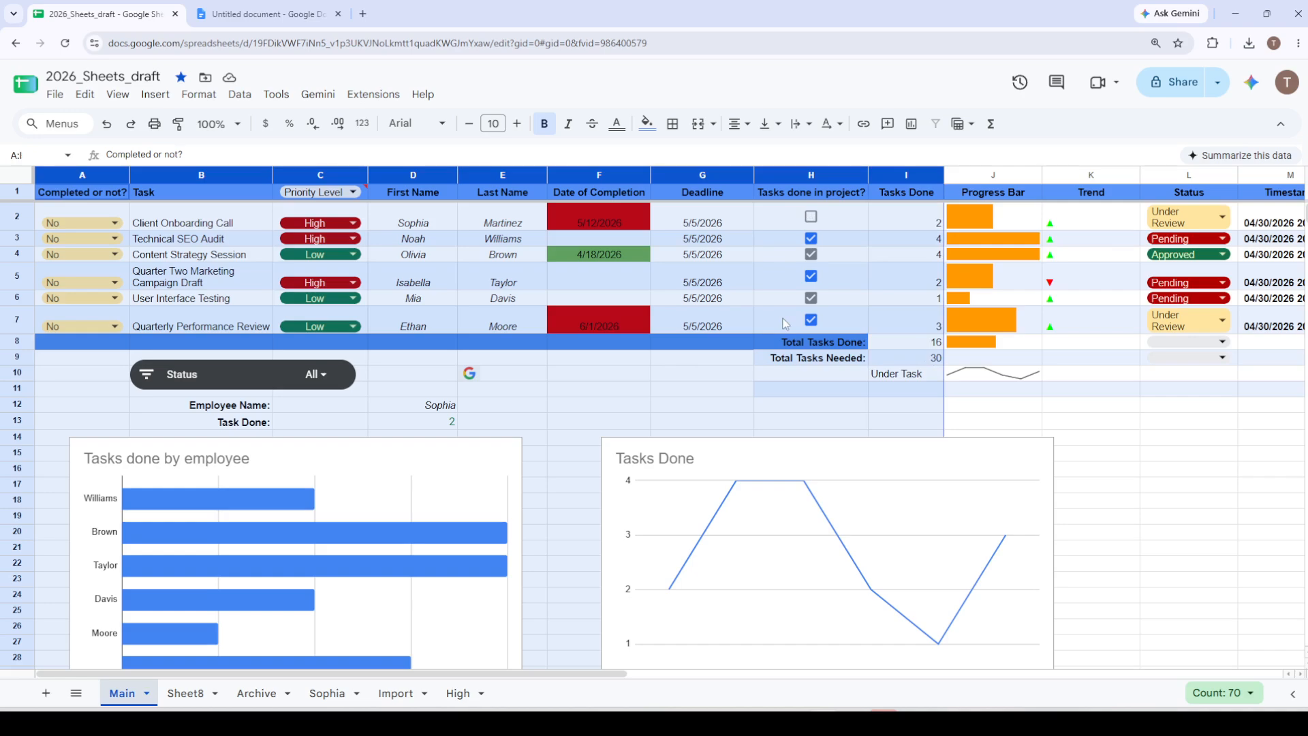
Copy the task table range A1:I10 on the Main sheet
scroll(786, 324, down, 5)
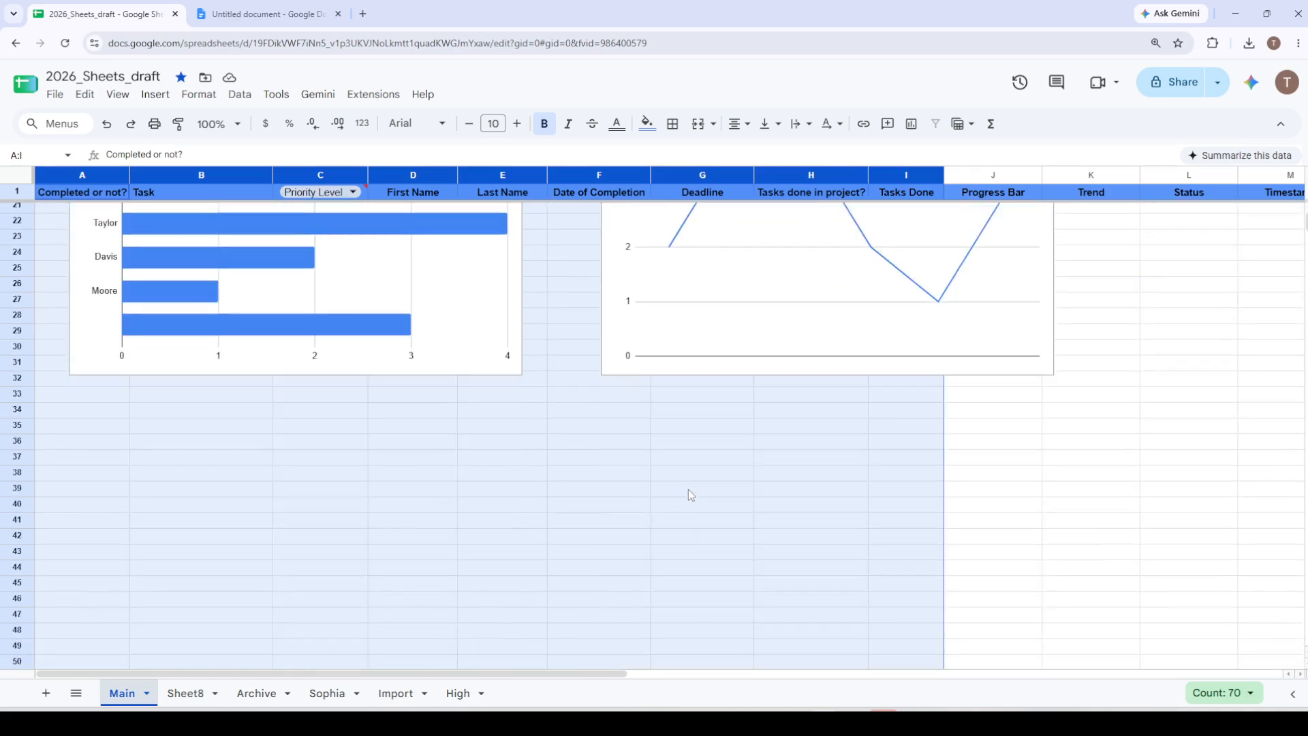
scroll(688, 494, up, 5)
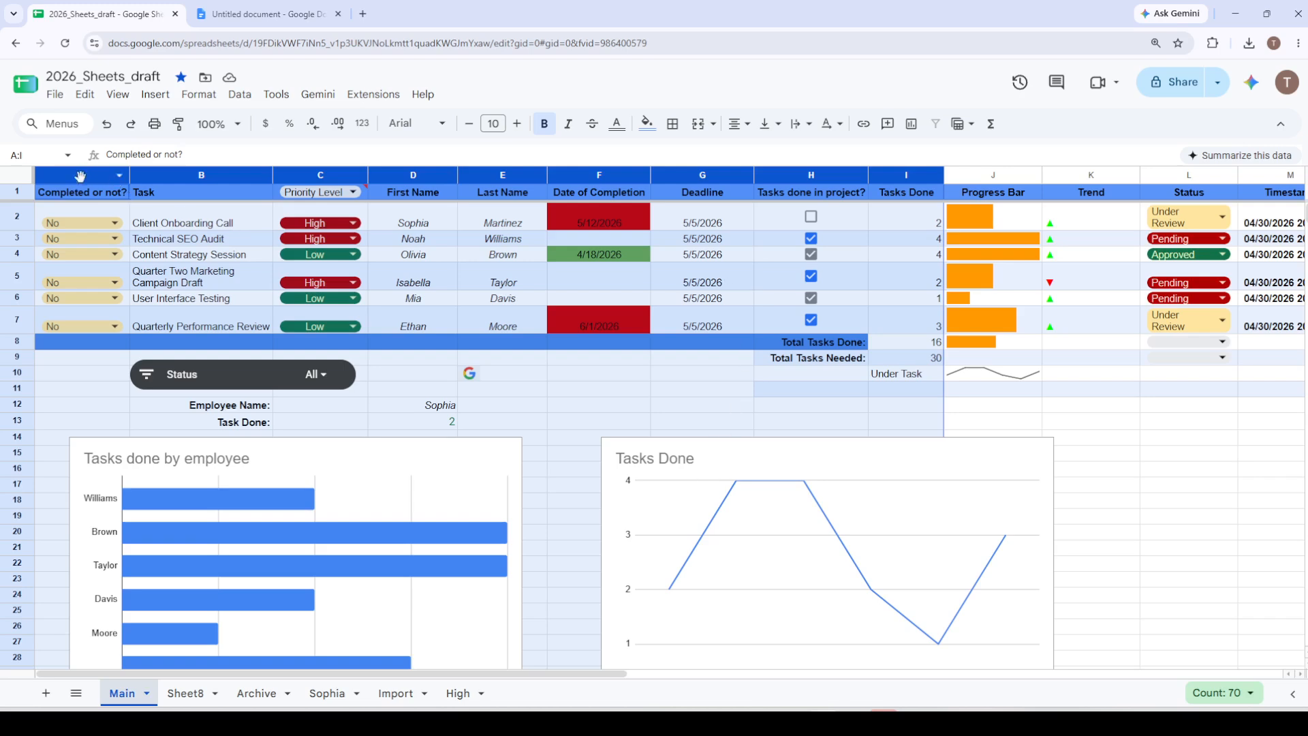
click(56, 178)
drag(50, 197, 925, 378)
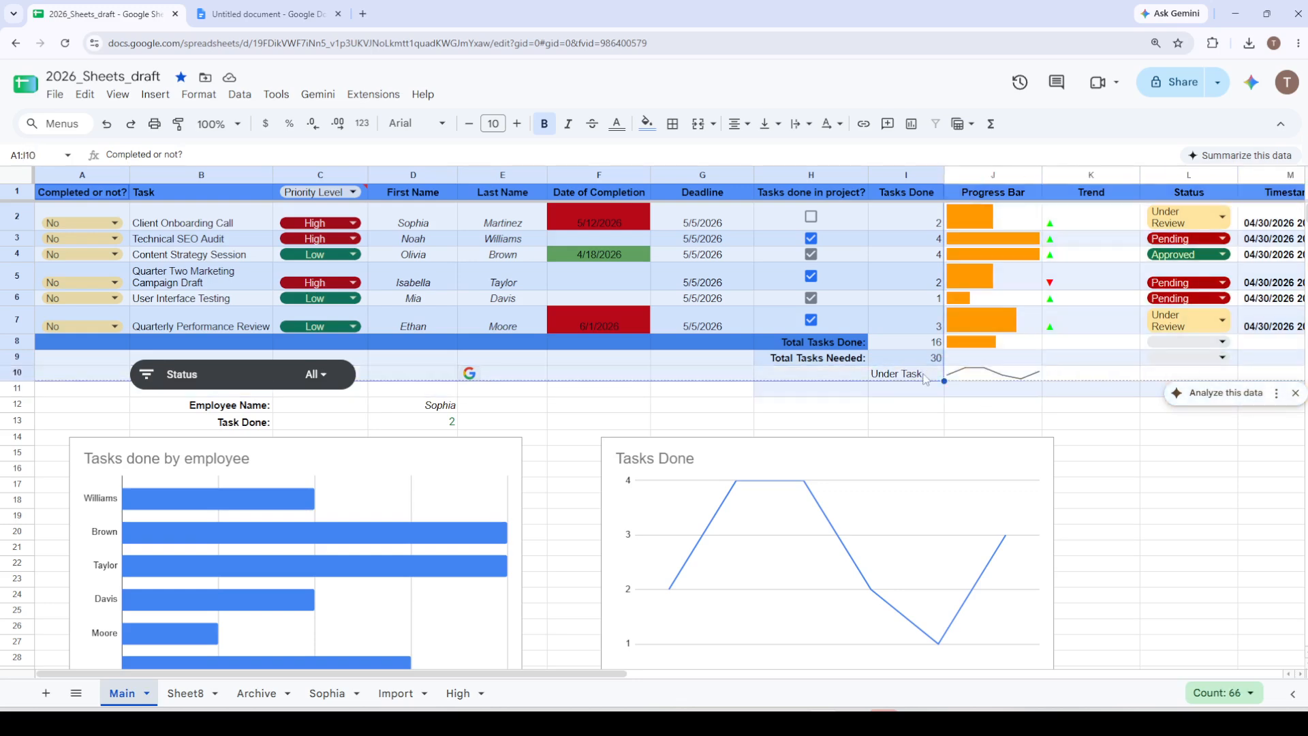
key(ctrl+c)
Switch to the untitled Google Docs document, paste the copied A1:I10 range, and undo the paste
click(258, 15)
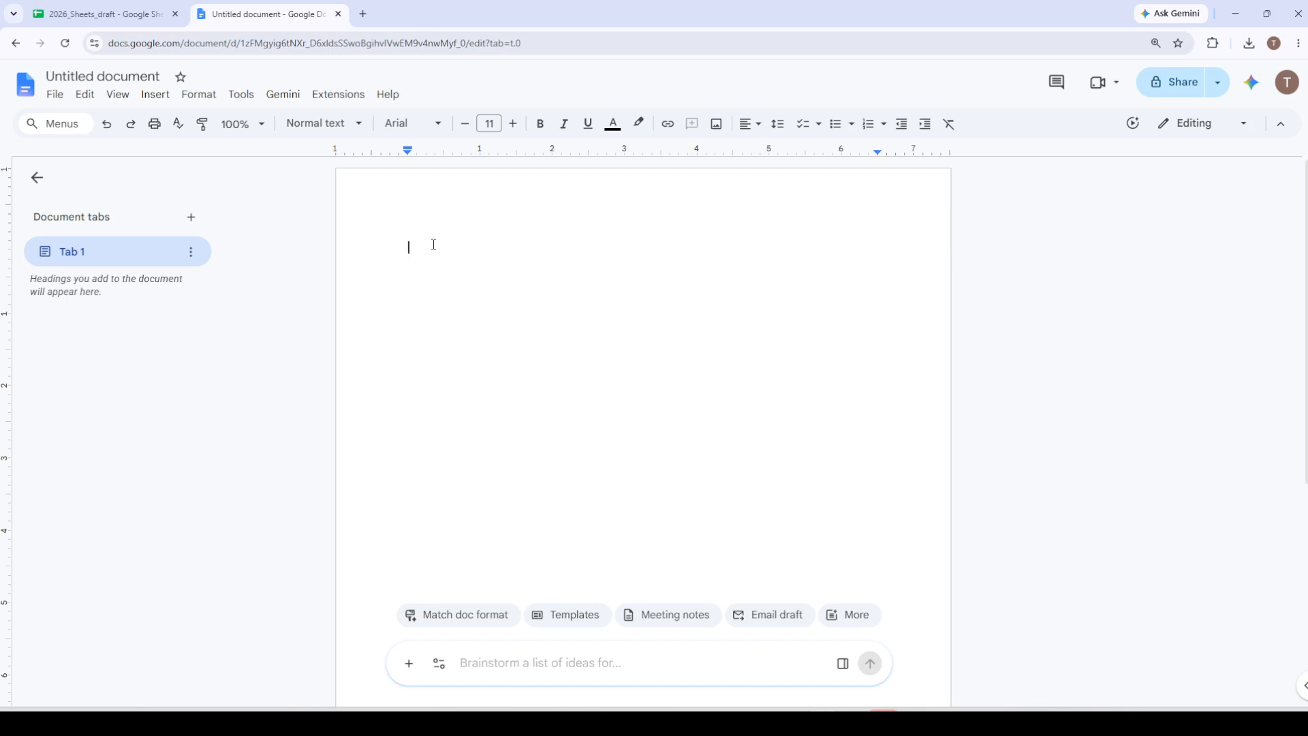
key(ctrl+v)
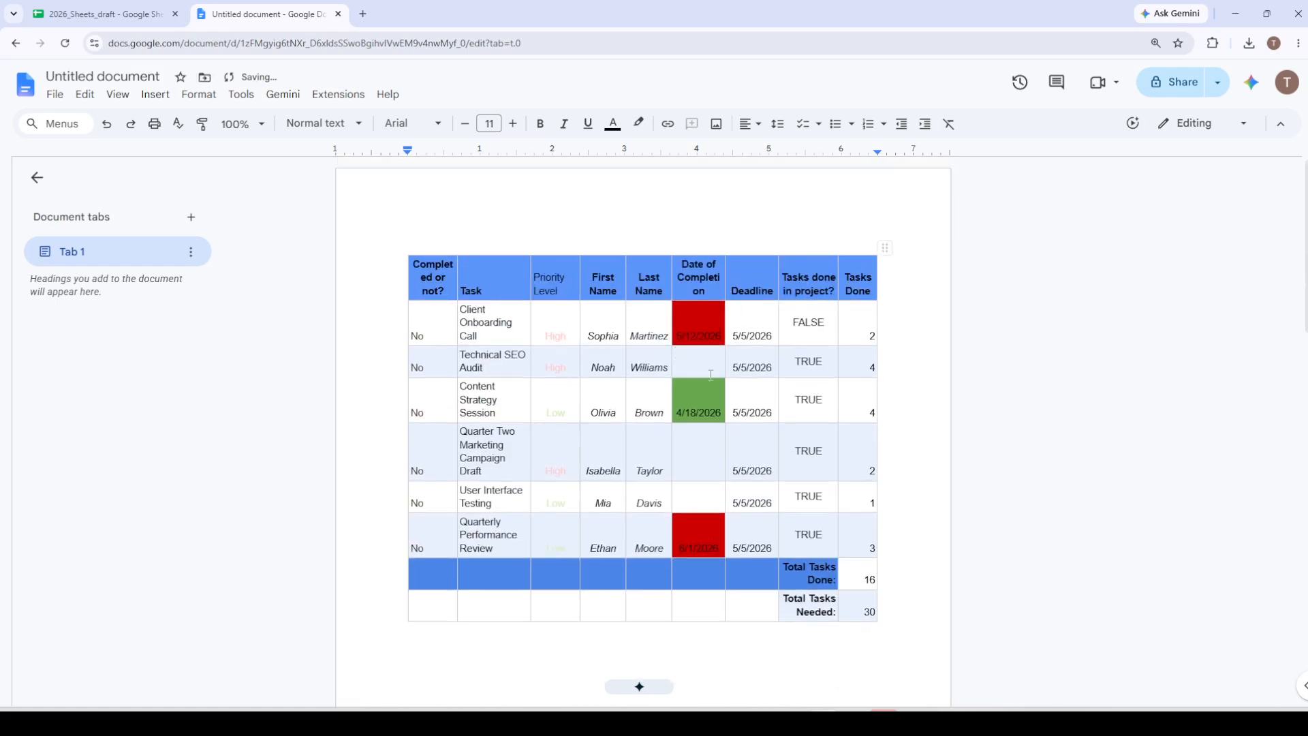
scroll(711, 374, down, 2)
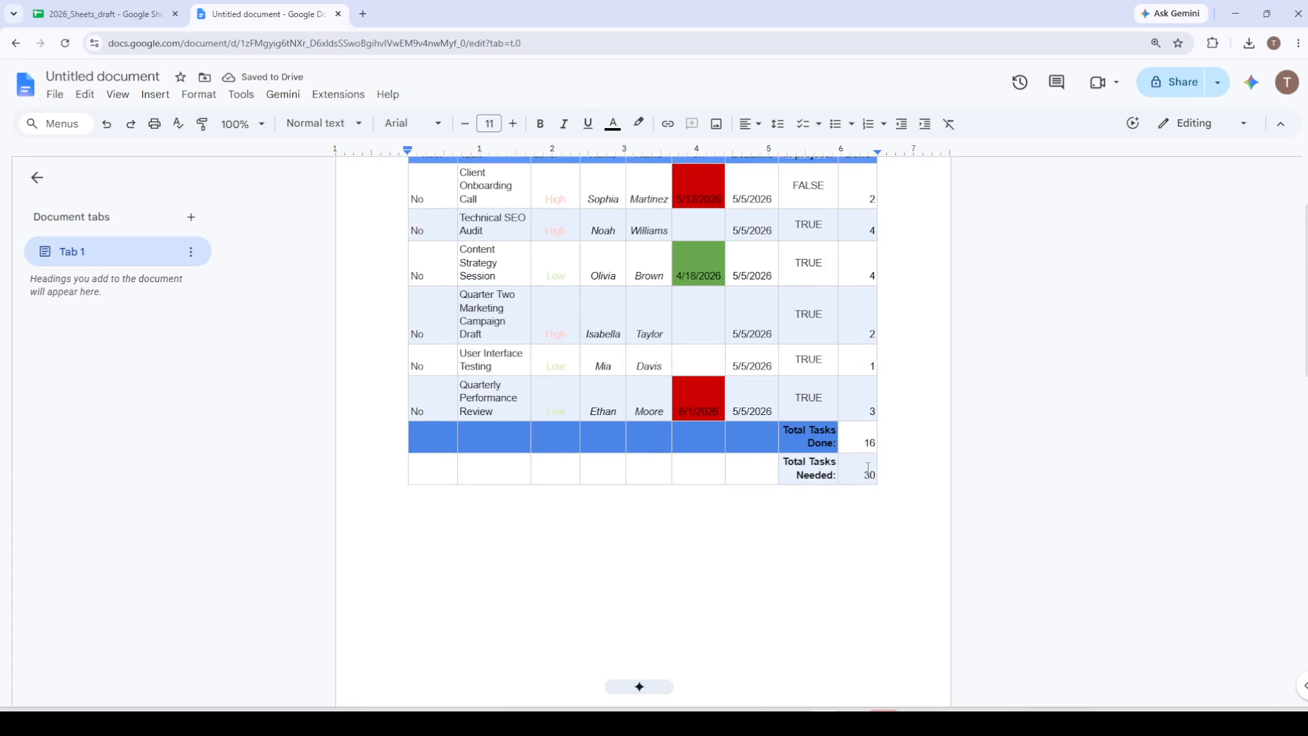
scroll(868, 468, up, 2)
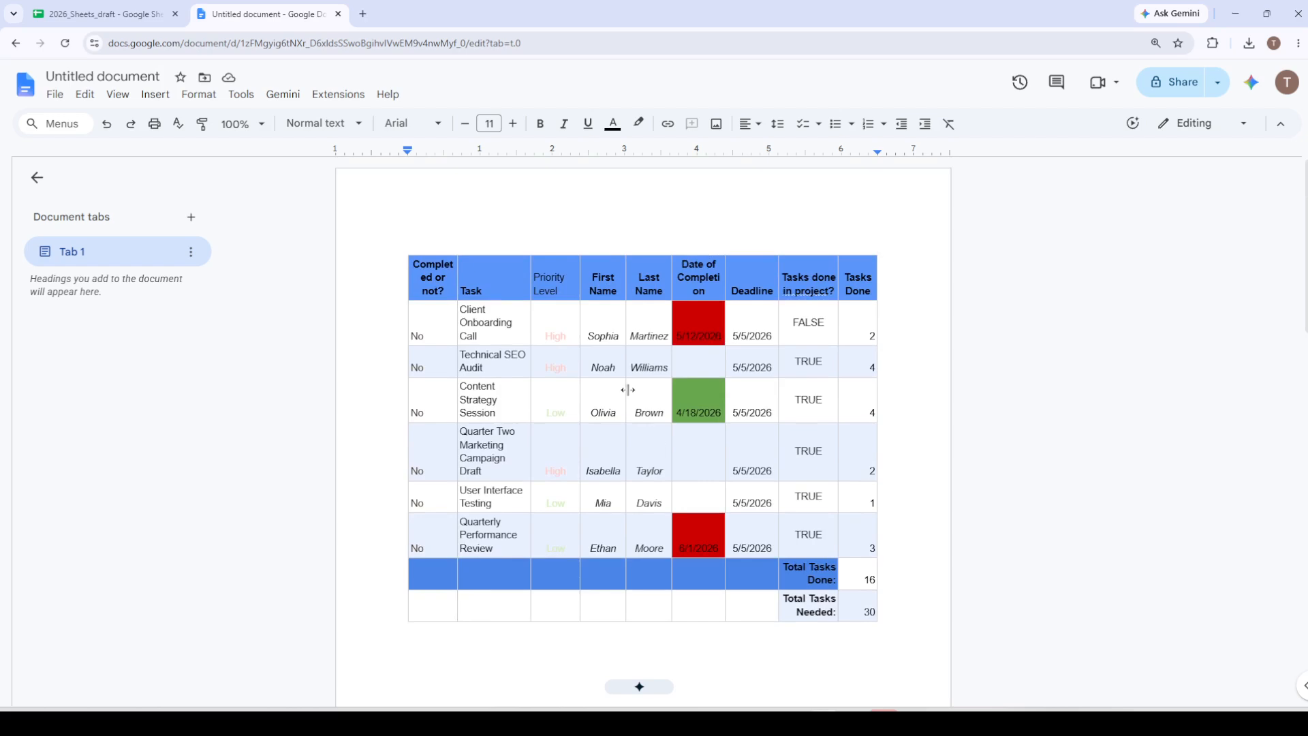
key(ctrl+z)
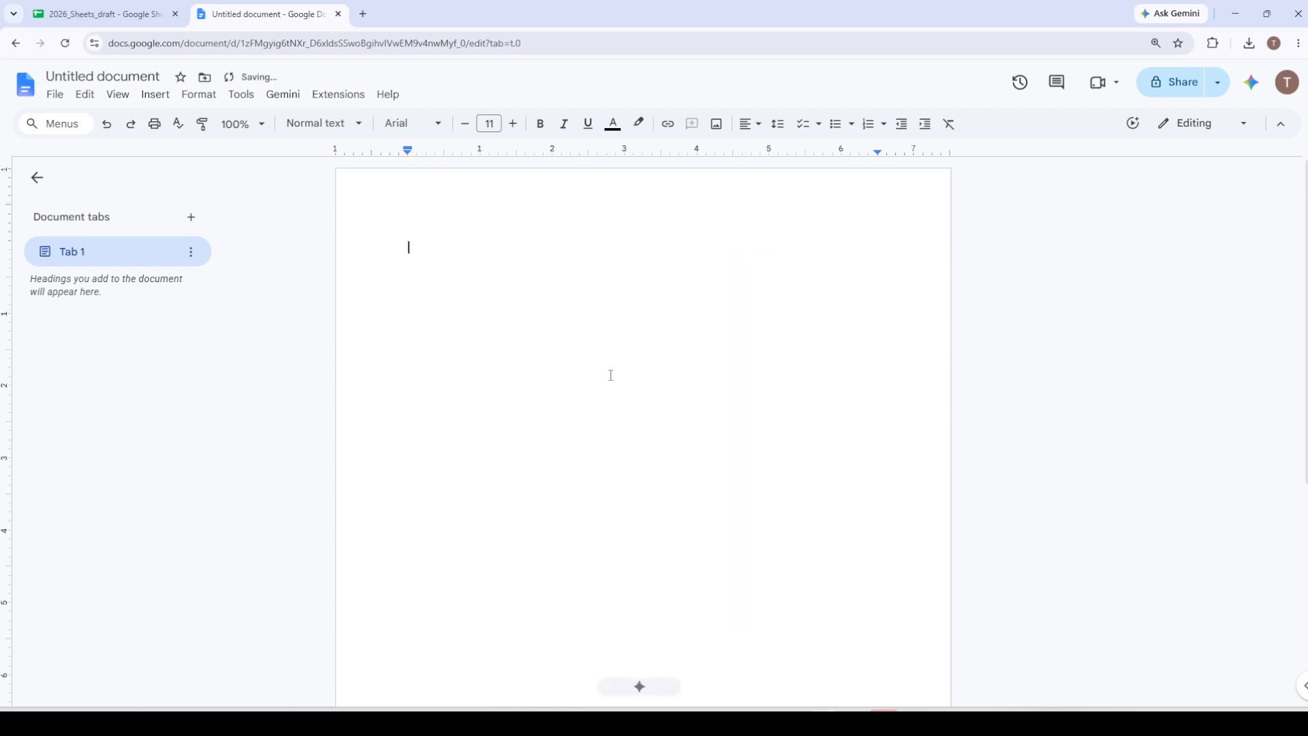
Return to Google Sheets and copy the wider task table range A1:N10 on the Main sheet
key(ctrl+Tab)
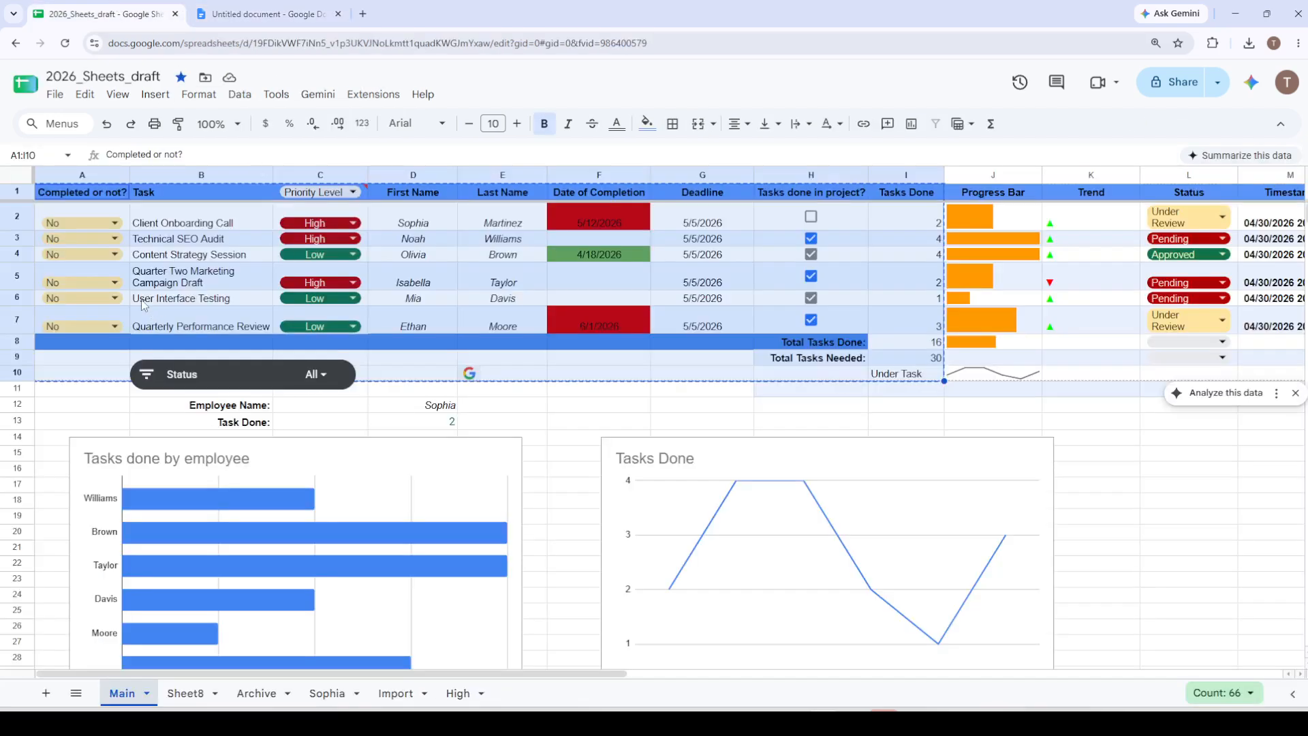
click(56, 179)
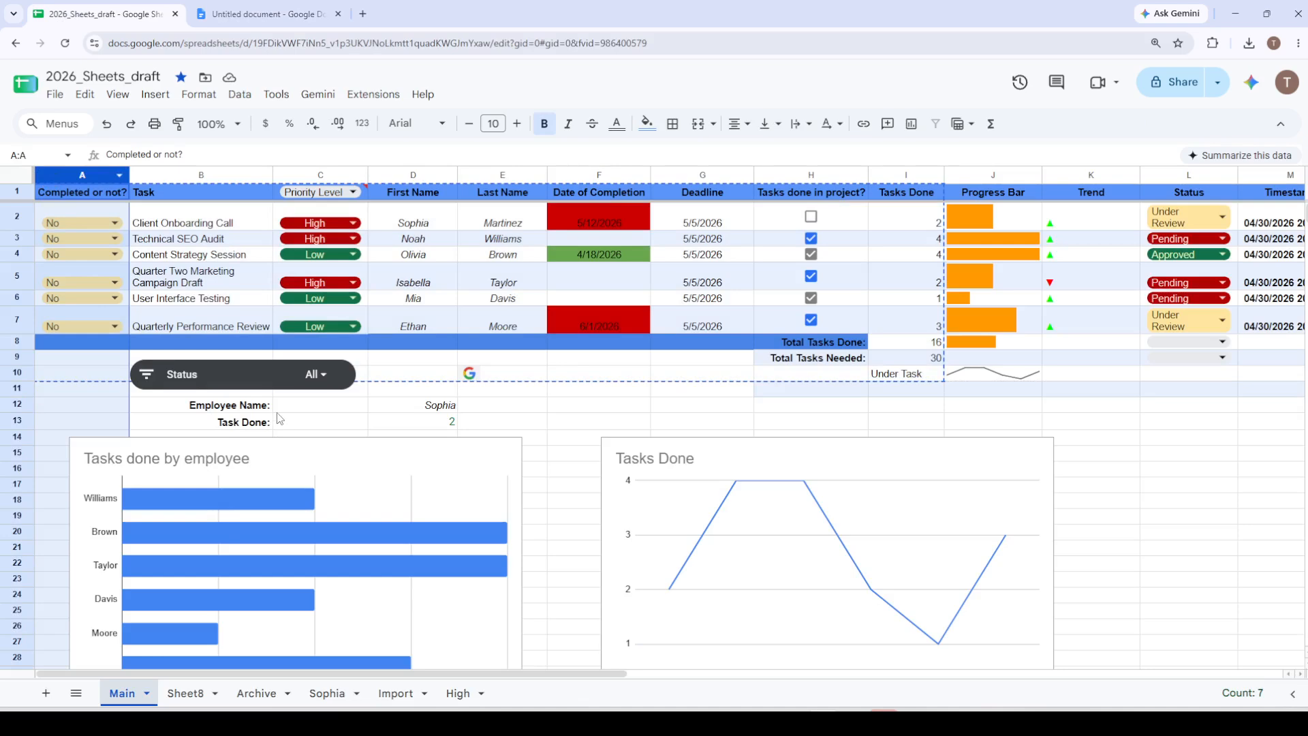
click(68, 422)
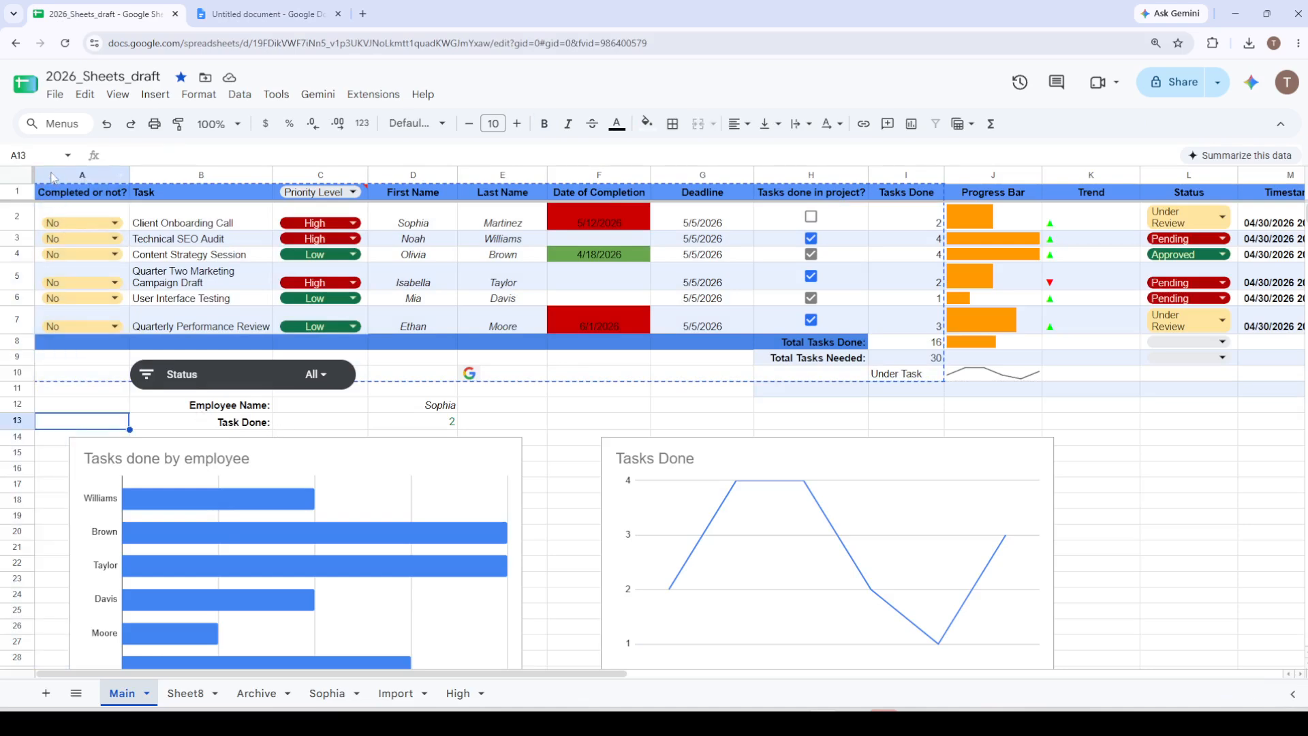
drag(48, 194, 1180, 373)
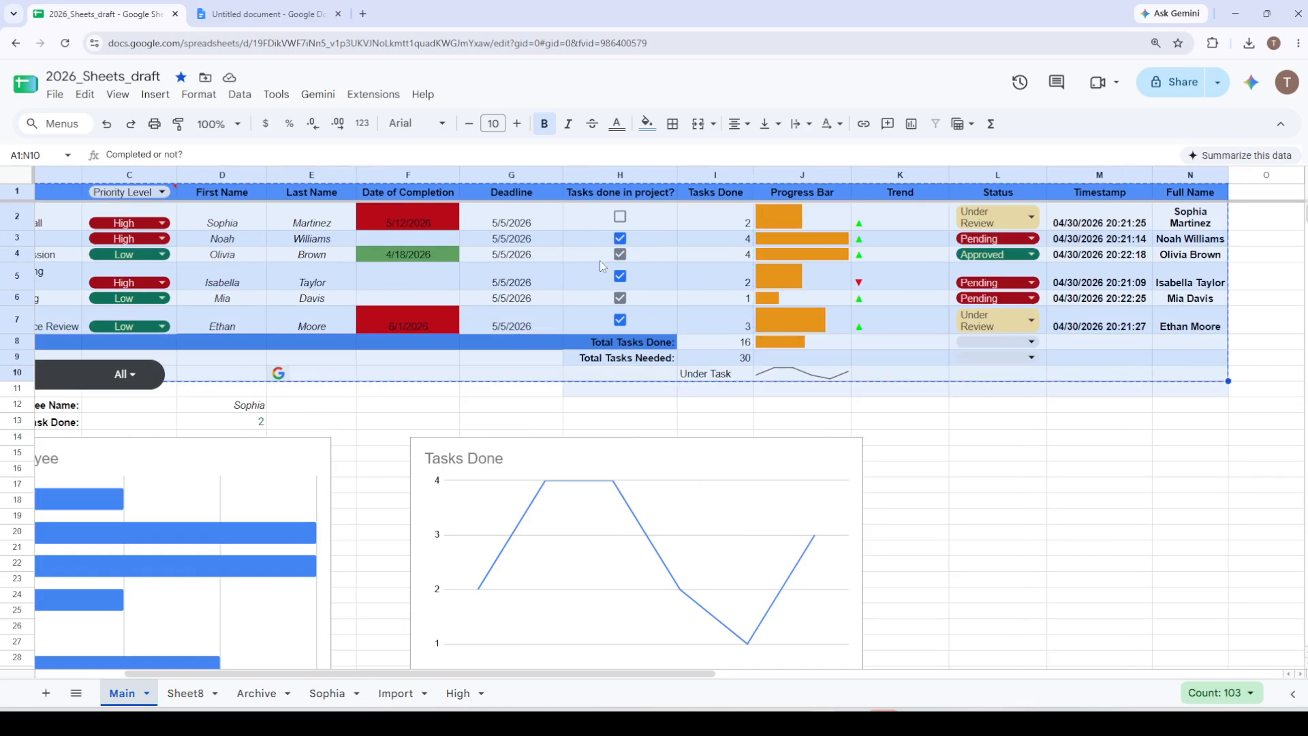
Switch to the Google Docs document, paste the copied A1:N10 range, and undo the paste
click(286, 13)
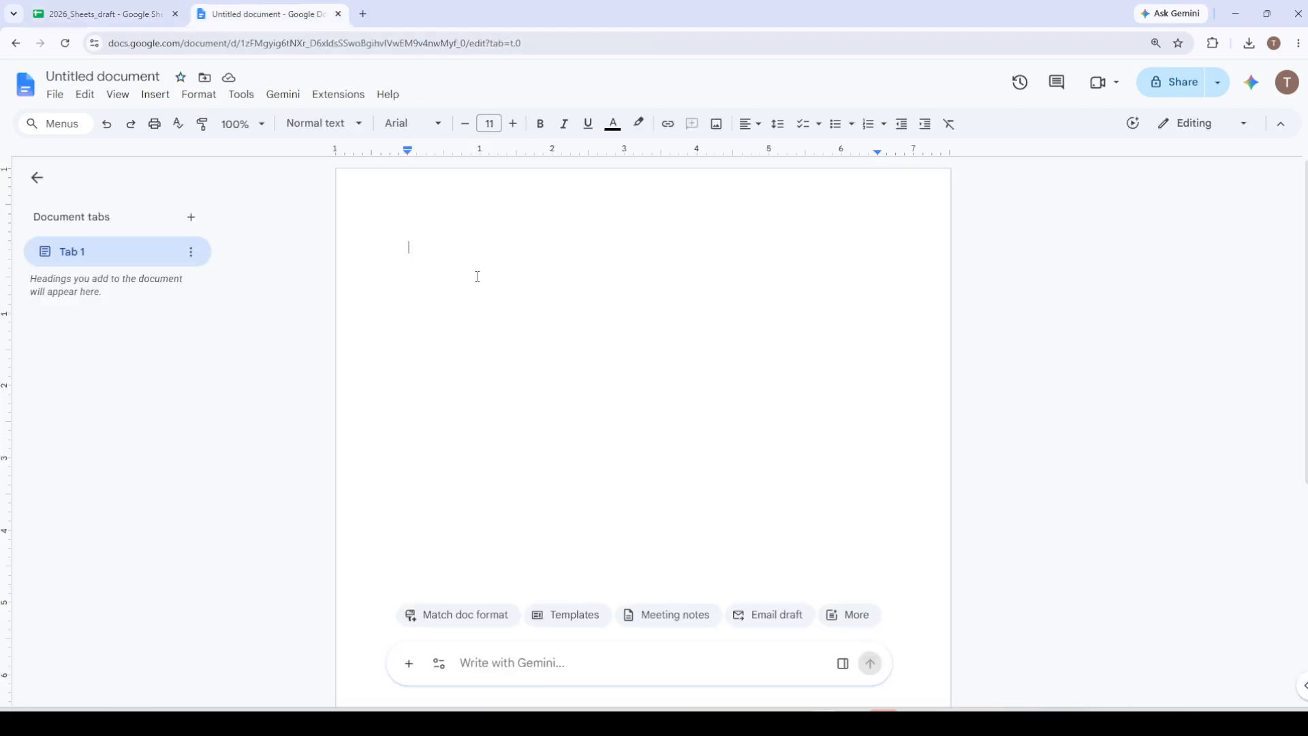
key(ctrl+v)
scroll(636, 411, up, 10)
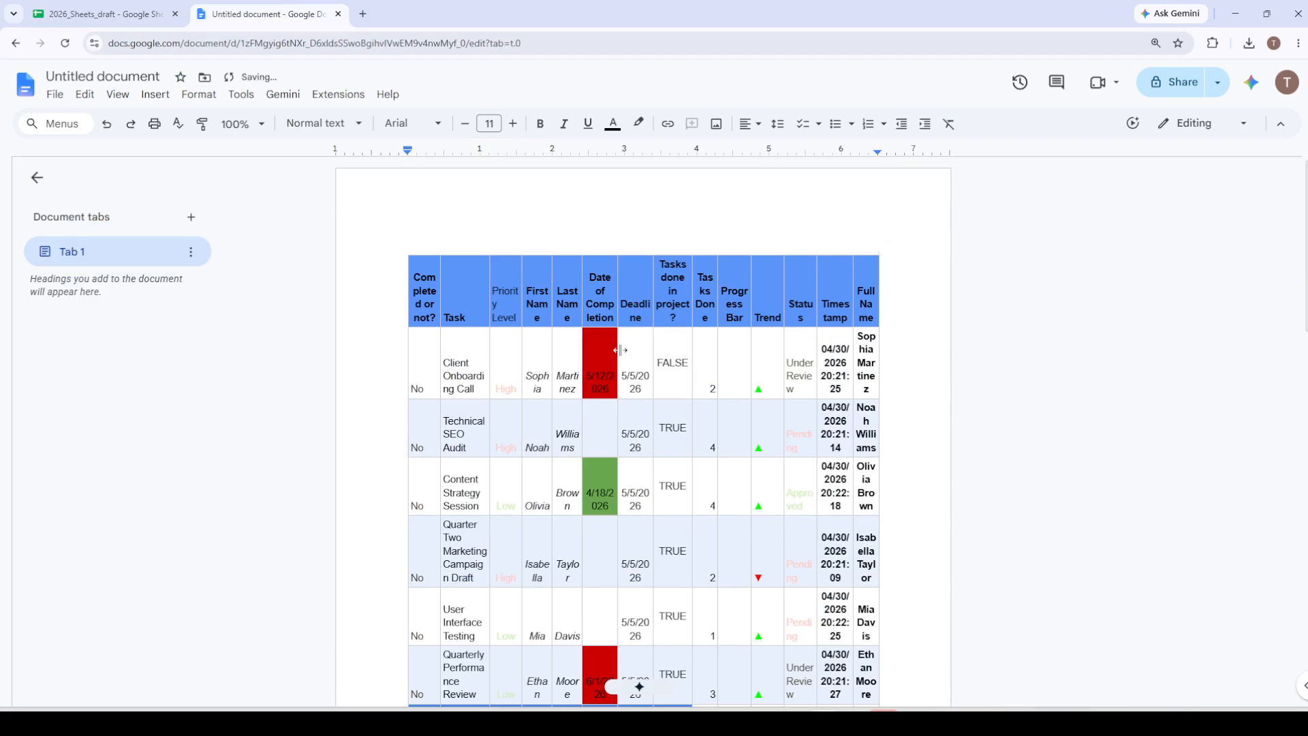
key(ctrl+z)
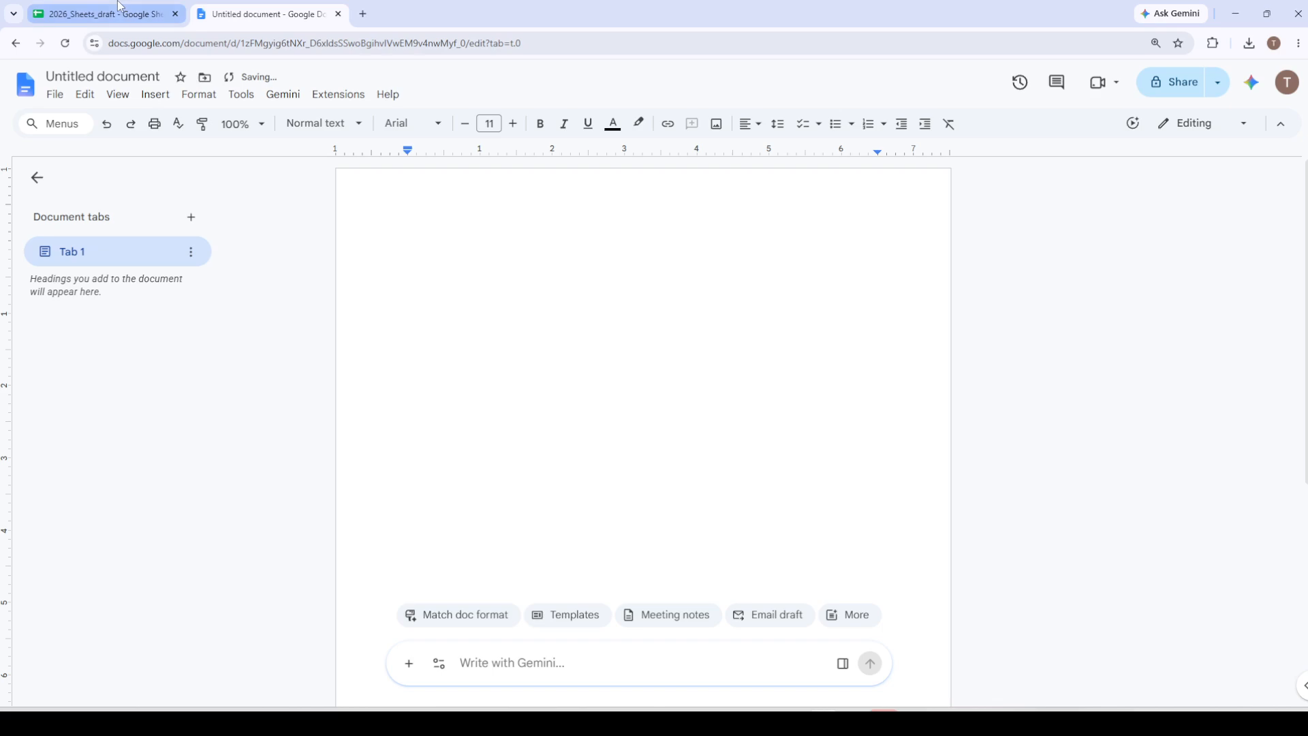
Switch back to Google Sheets and insert the pre-built Feedback collection table from the Featured category
click(120, 10)
scroll(925, 499, down, 5)
click(899, 552)
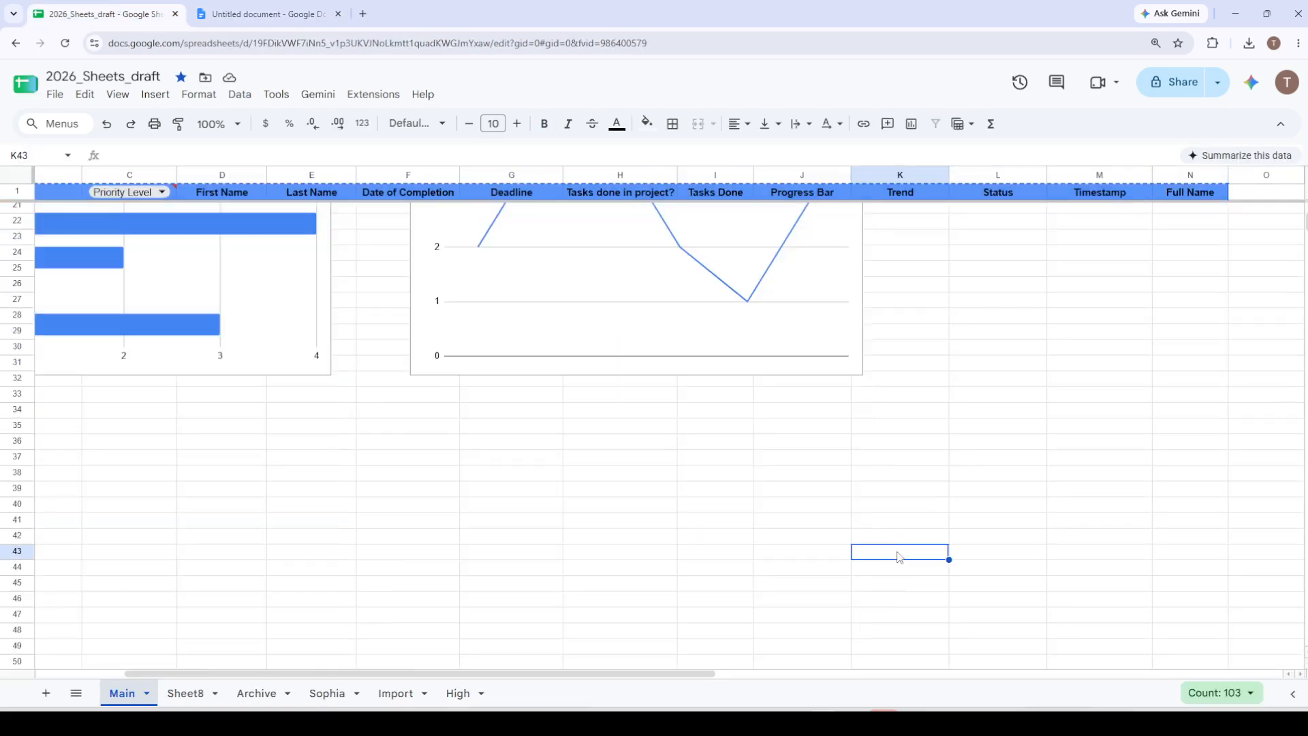
click(156, 94)
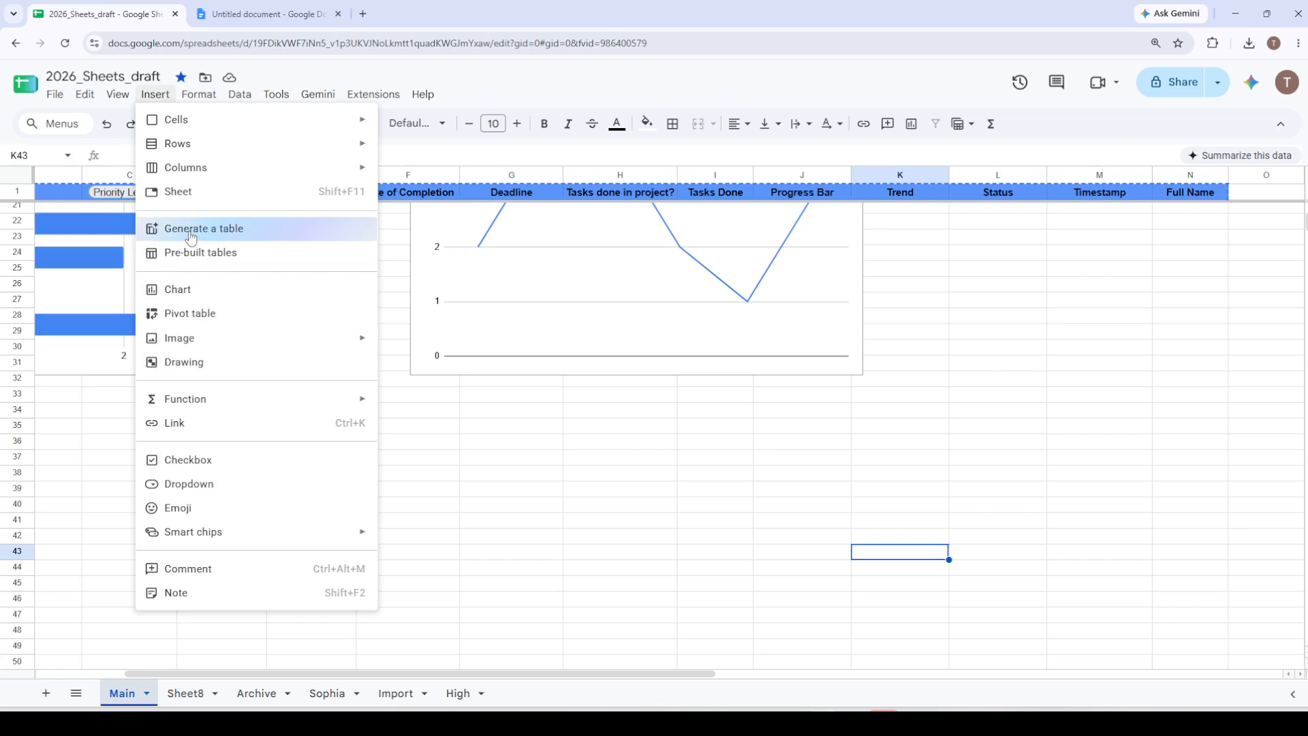
click(195, 254)
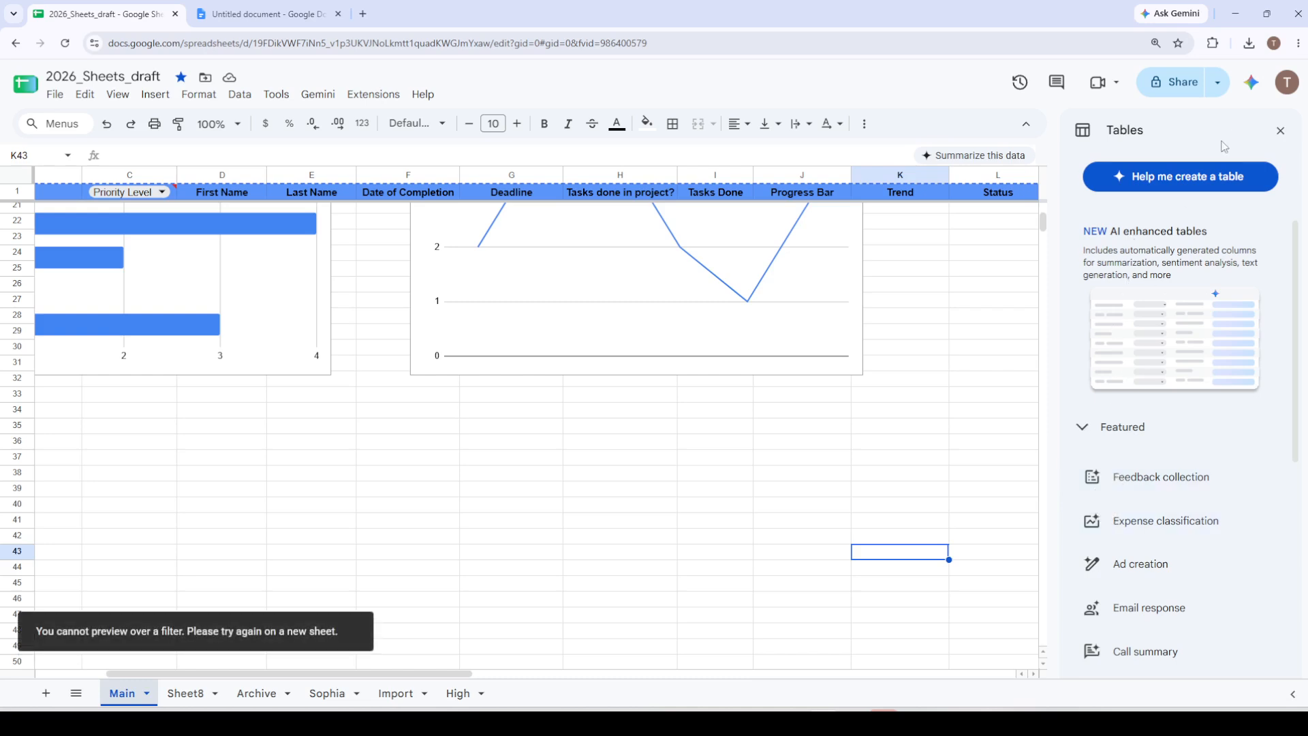
click(1279, 132)
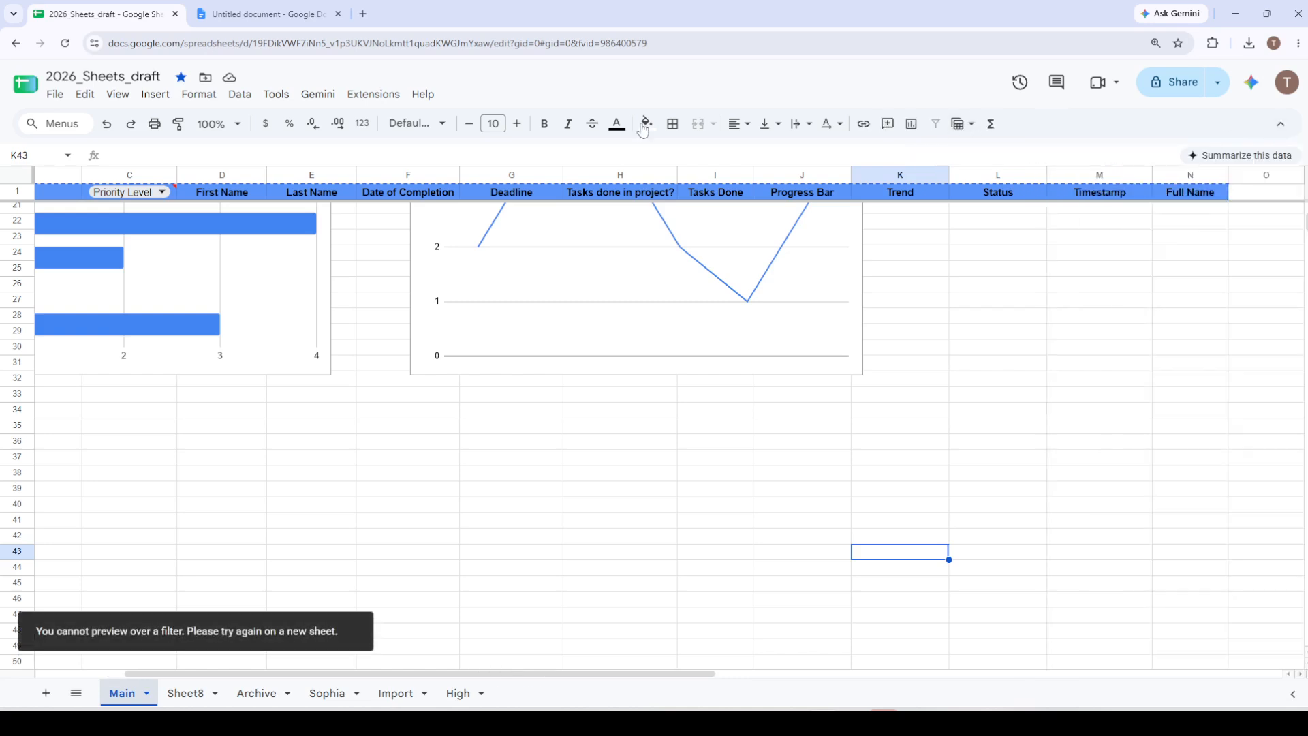
click(156, 94)
click(190, 257)
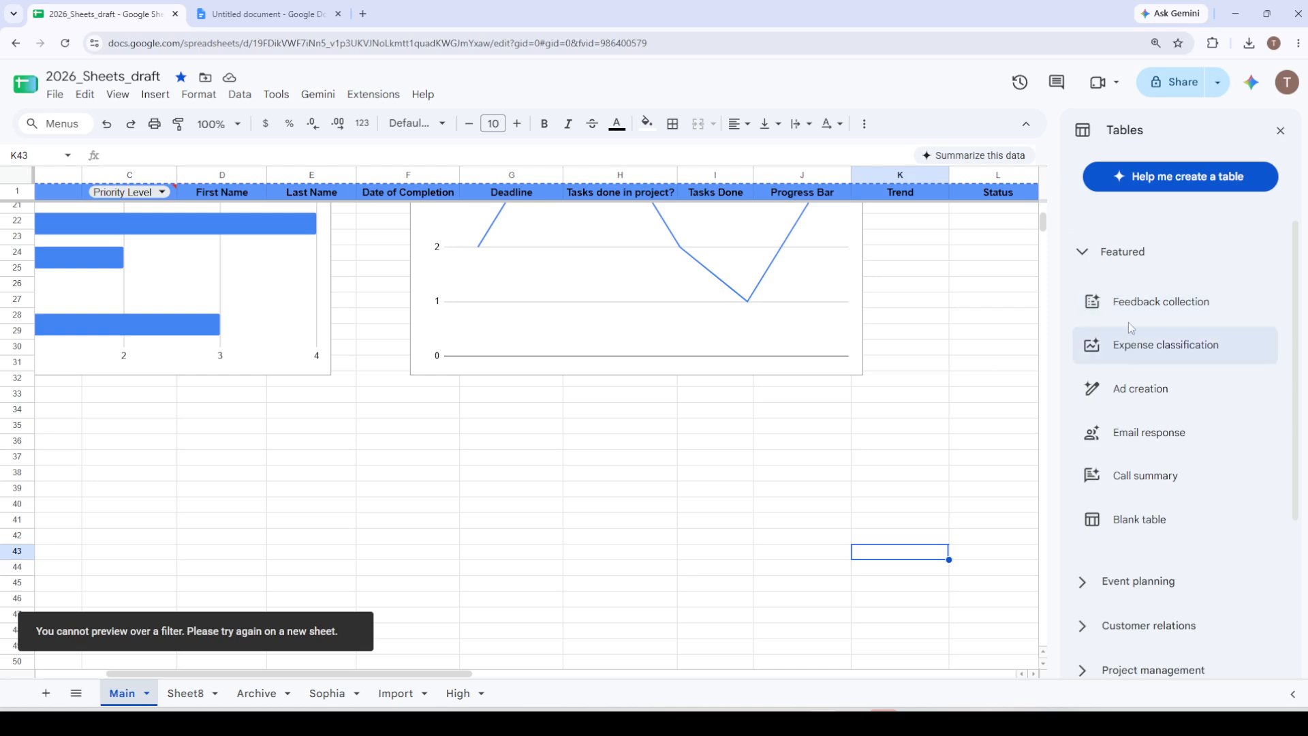
click(1118, 259)
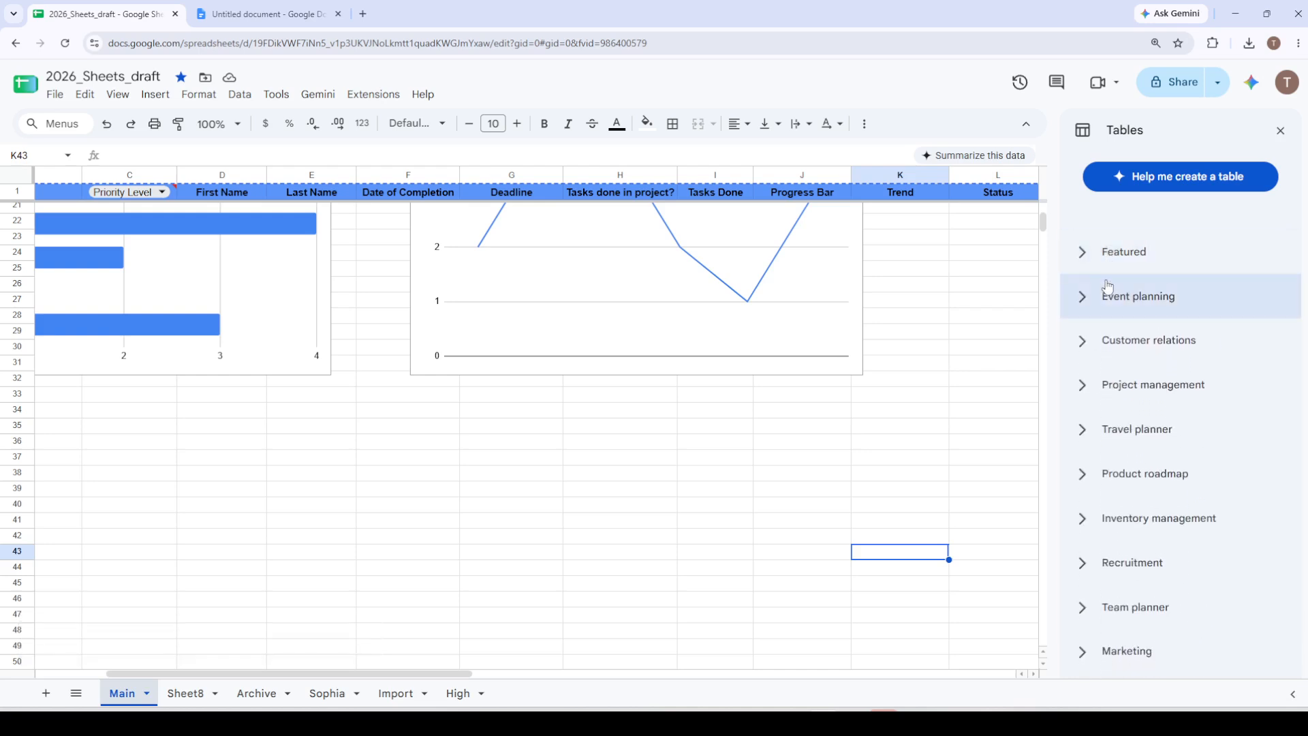
click(1107, 253)
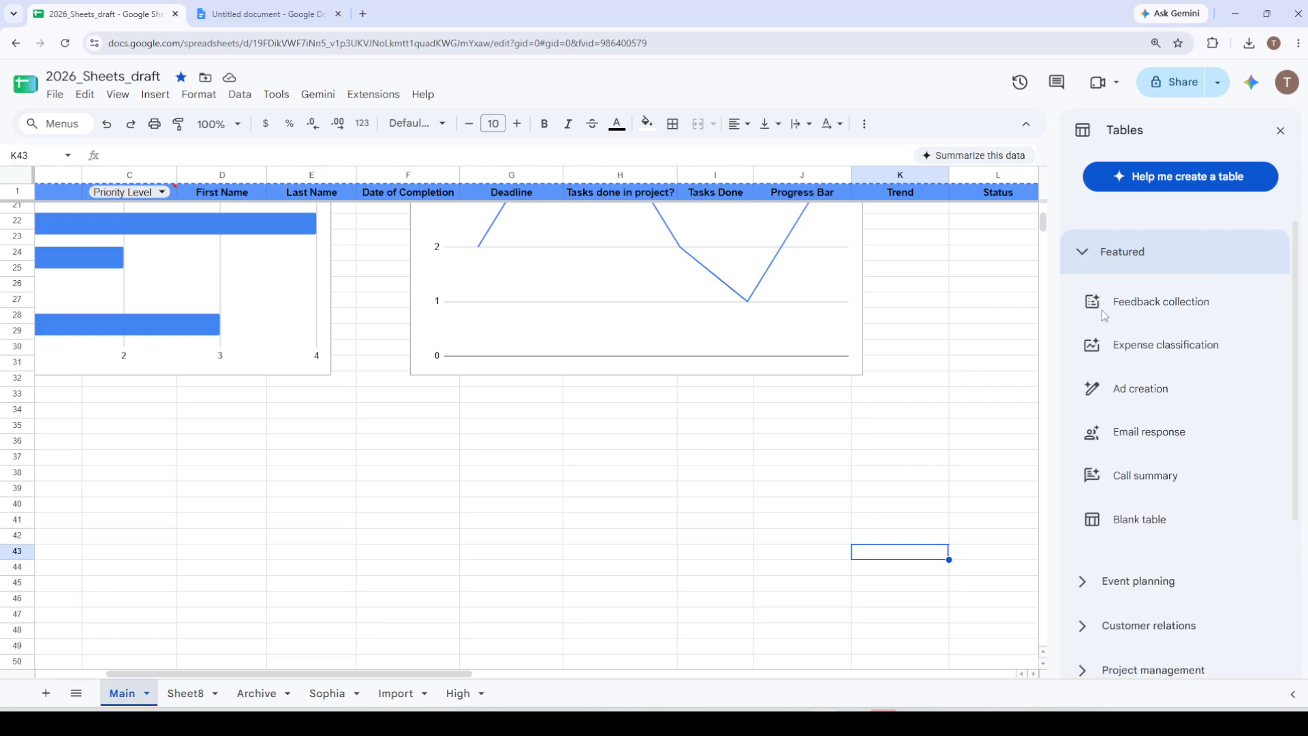
click(1142, 306)
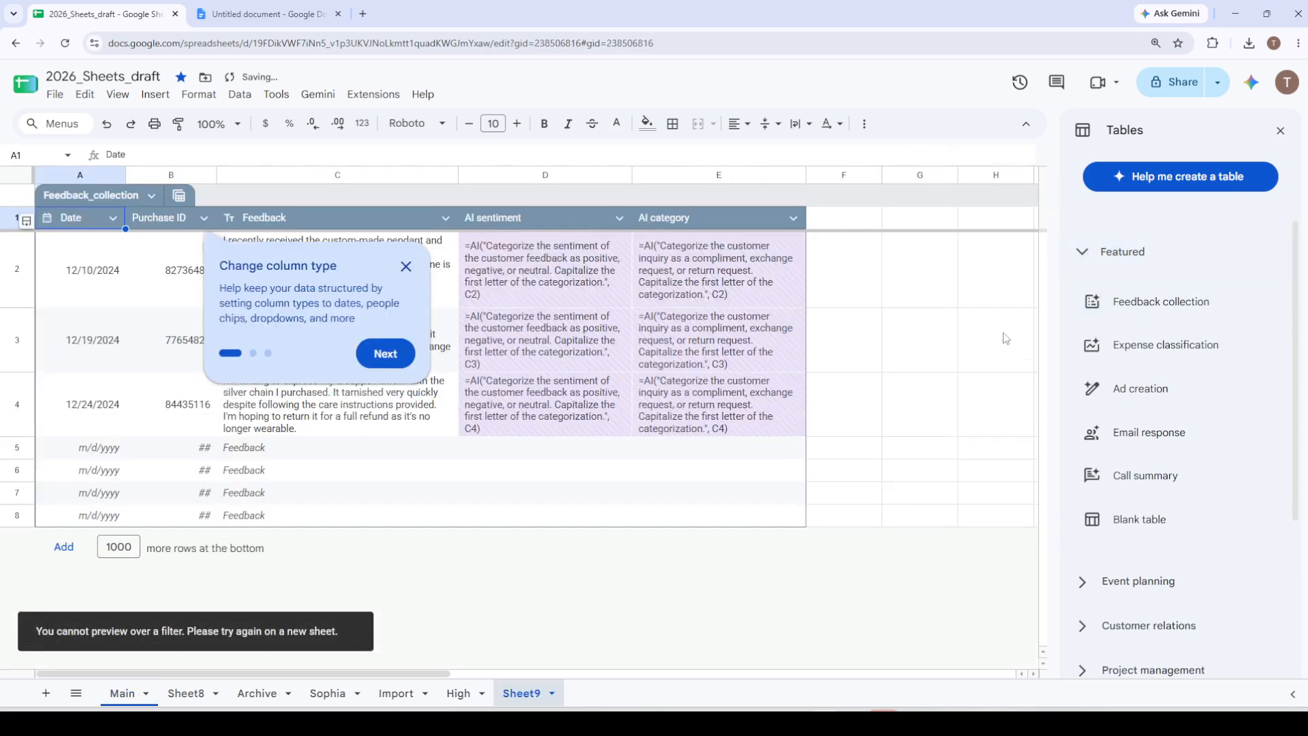
Examine the options available for the AI category column and for the Feedback_collection table
click(842, 516)
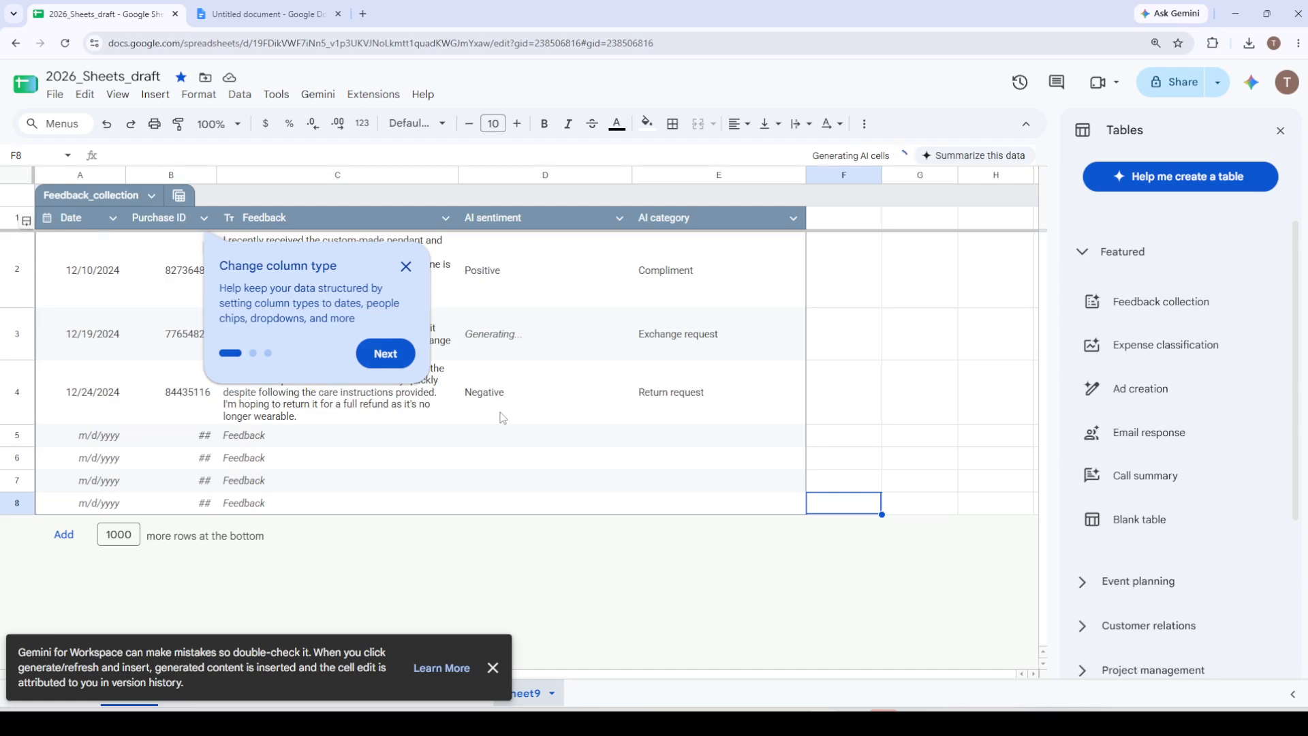
click(777, 509)
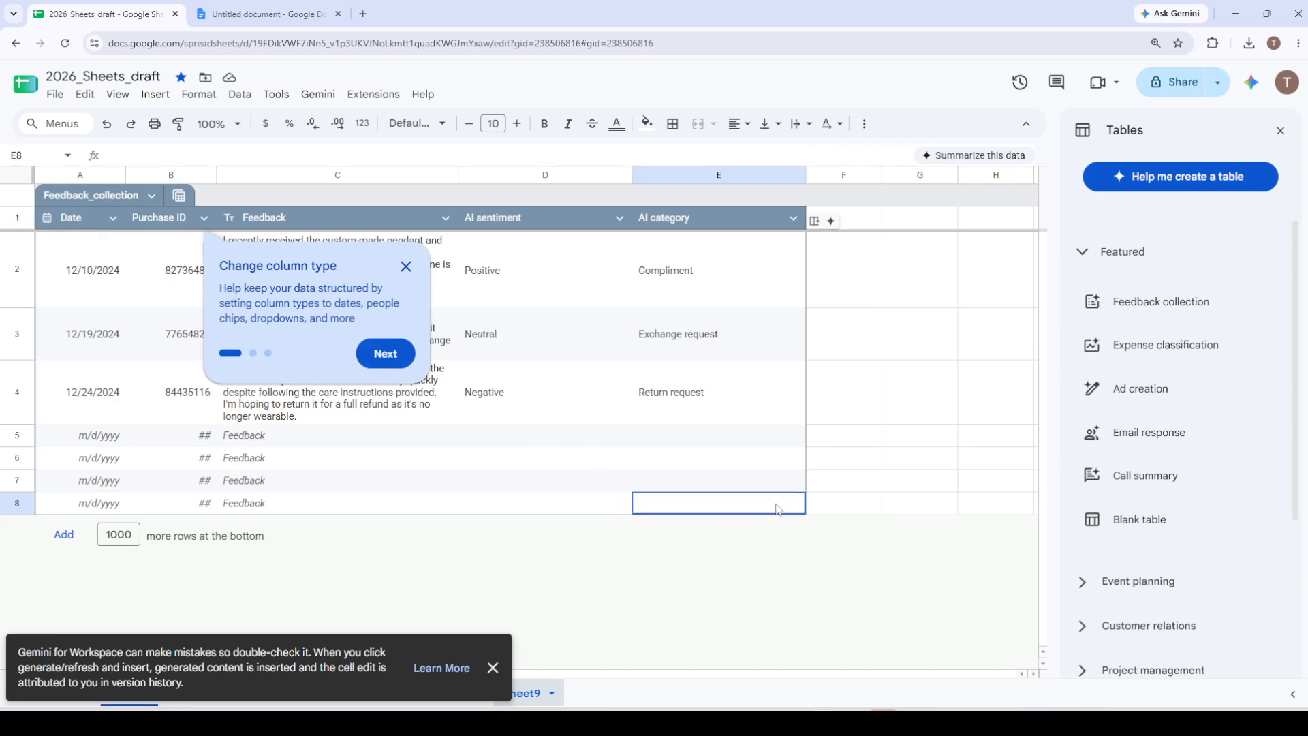
click(793, 217)
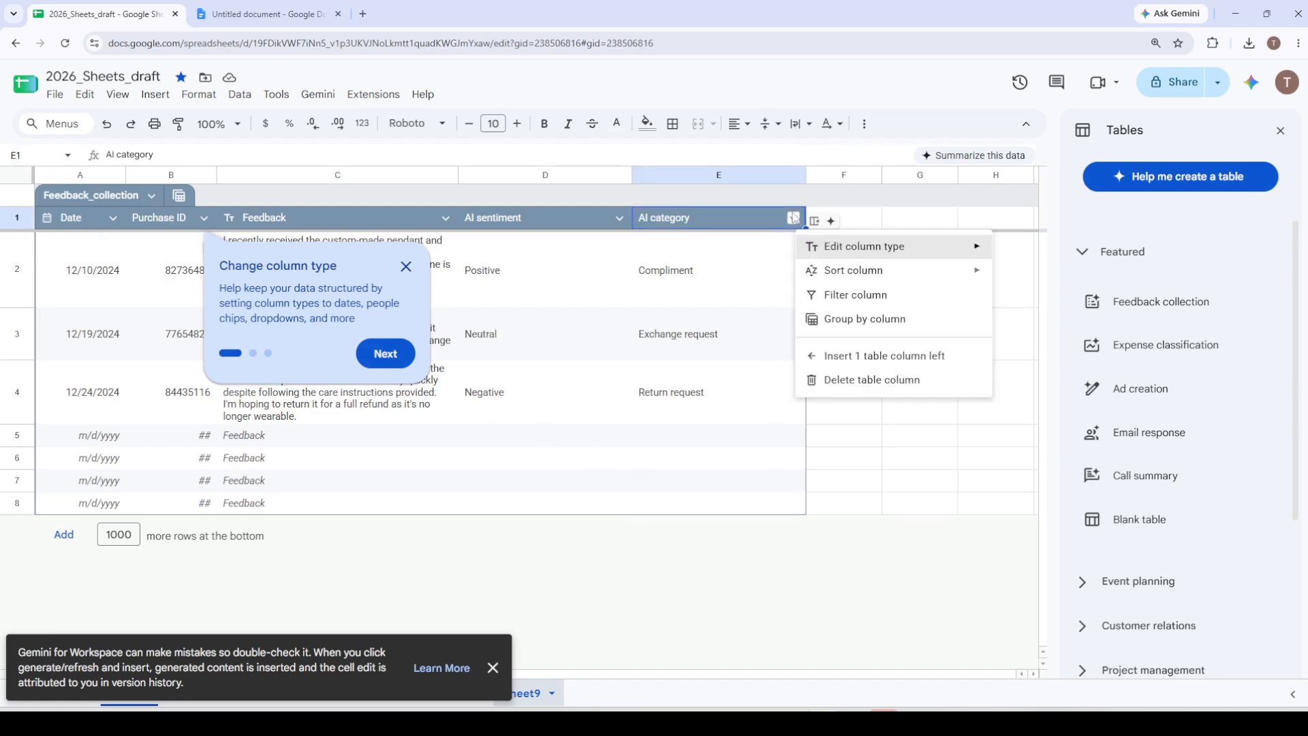
click(156, 199)
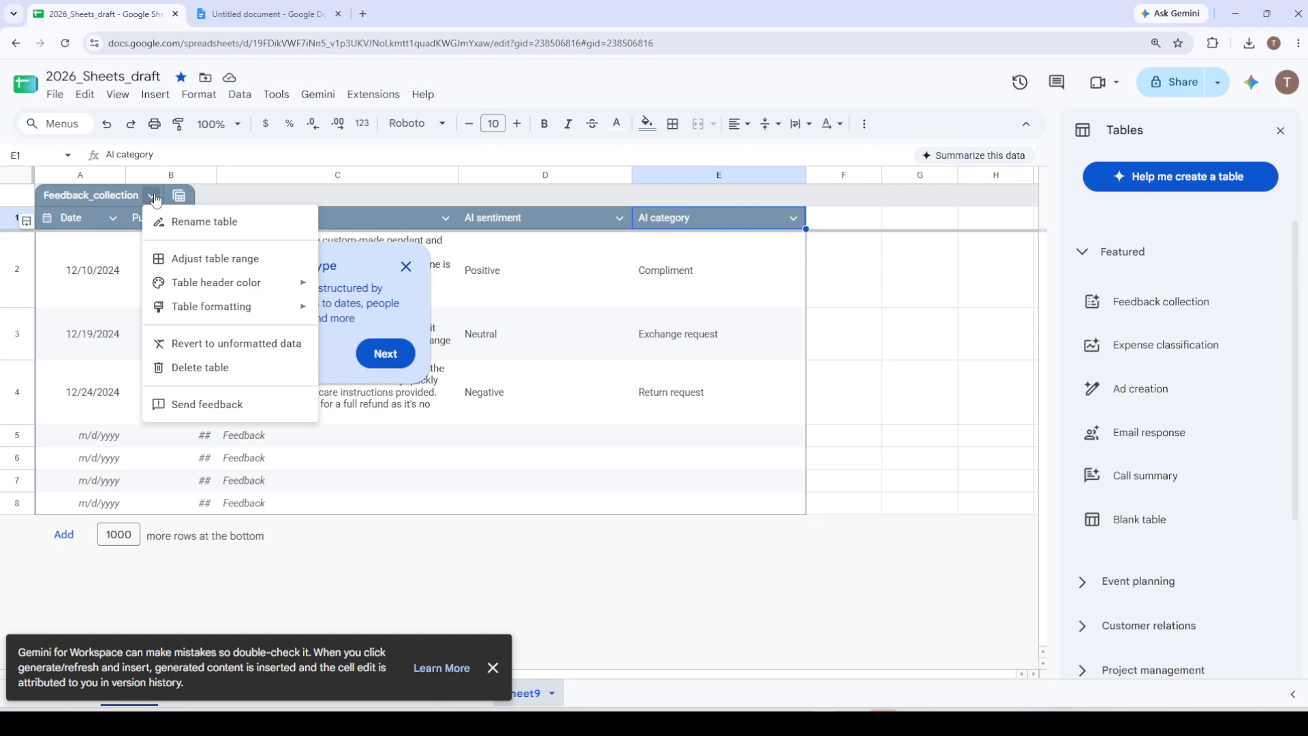
Try to copy the Feedback_collection table by its name and paste it into the Google Docs document
click(43, 201)
key(ctrl+c)
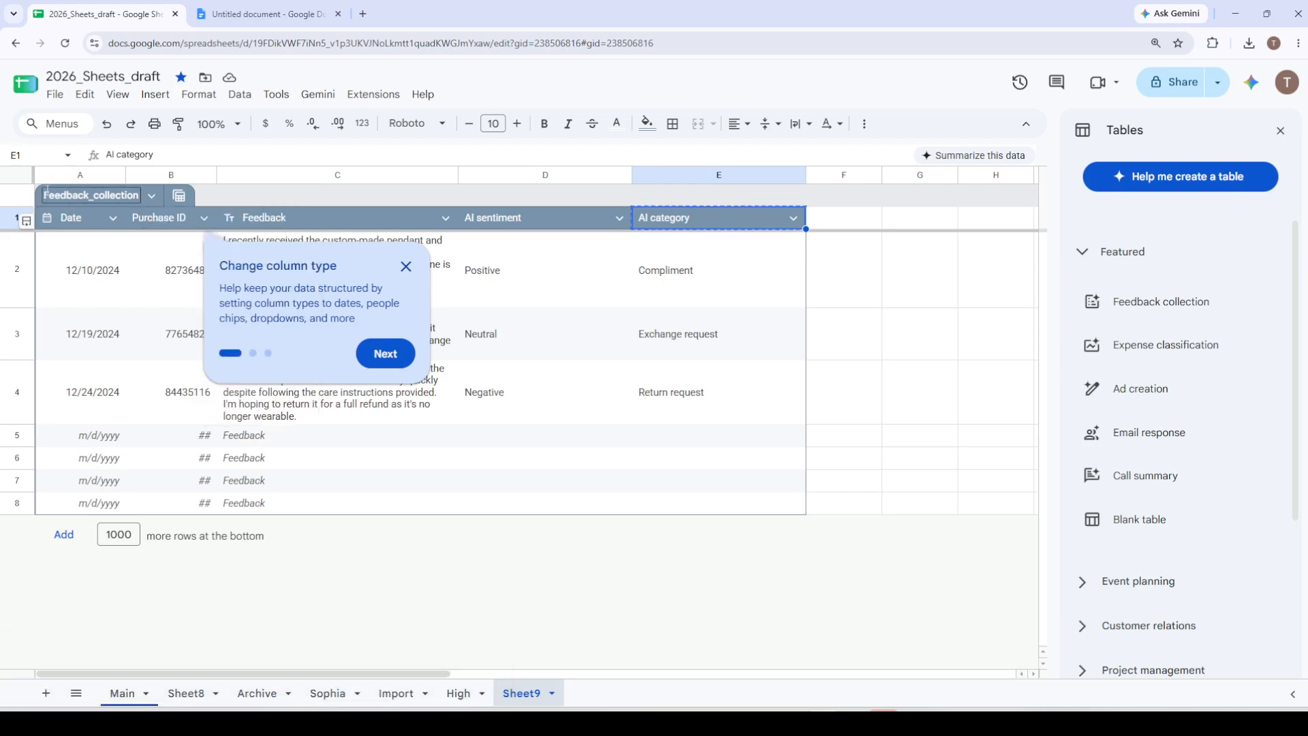
click(250, 10)
key(ctrl+v)
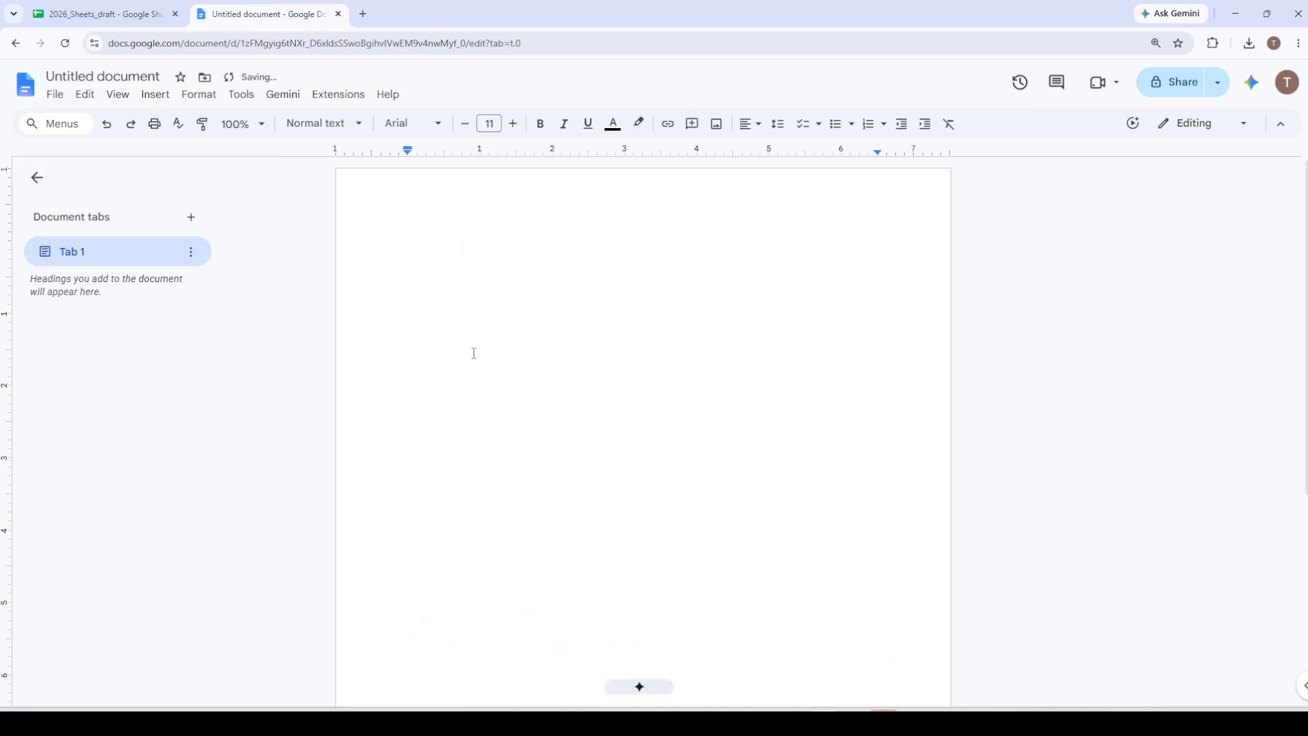
Return to Google Sheets, dismiss the column type tip, and close the pre-built tables list
key(ctrl+Tab)
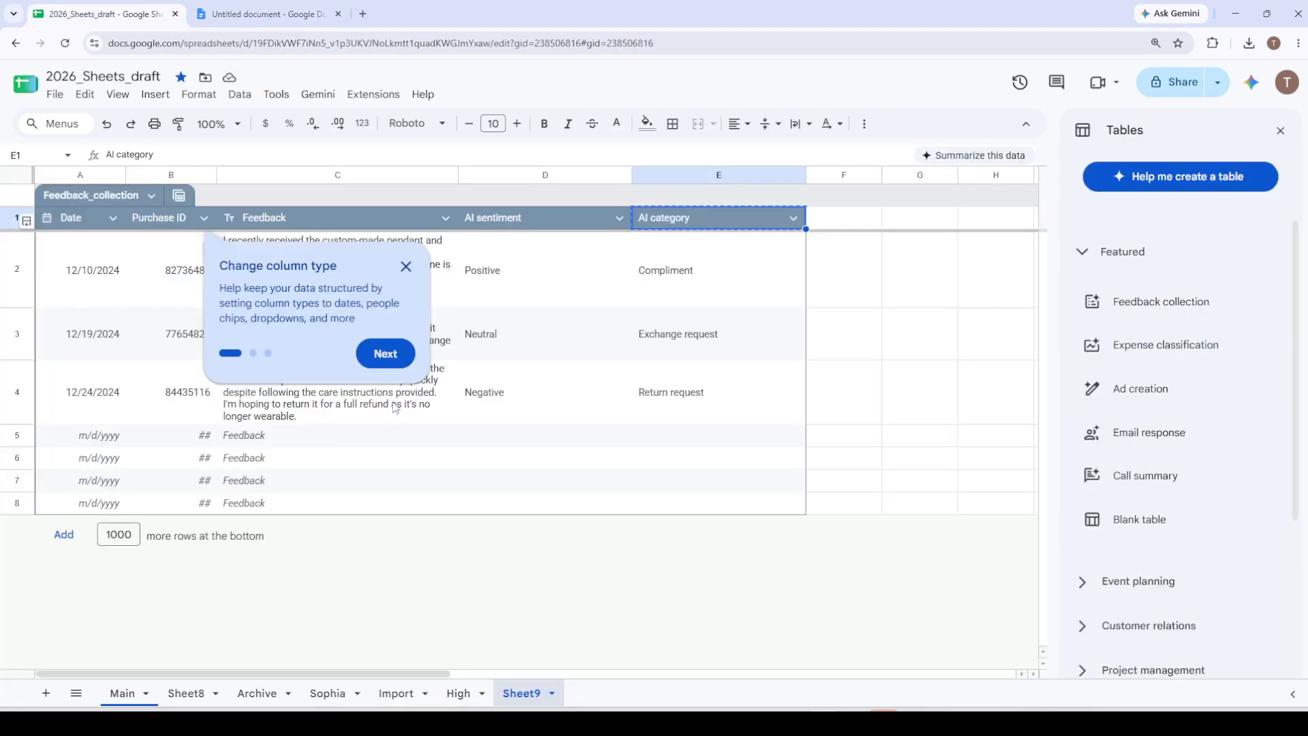
click(406, 266)
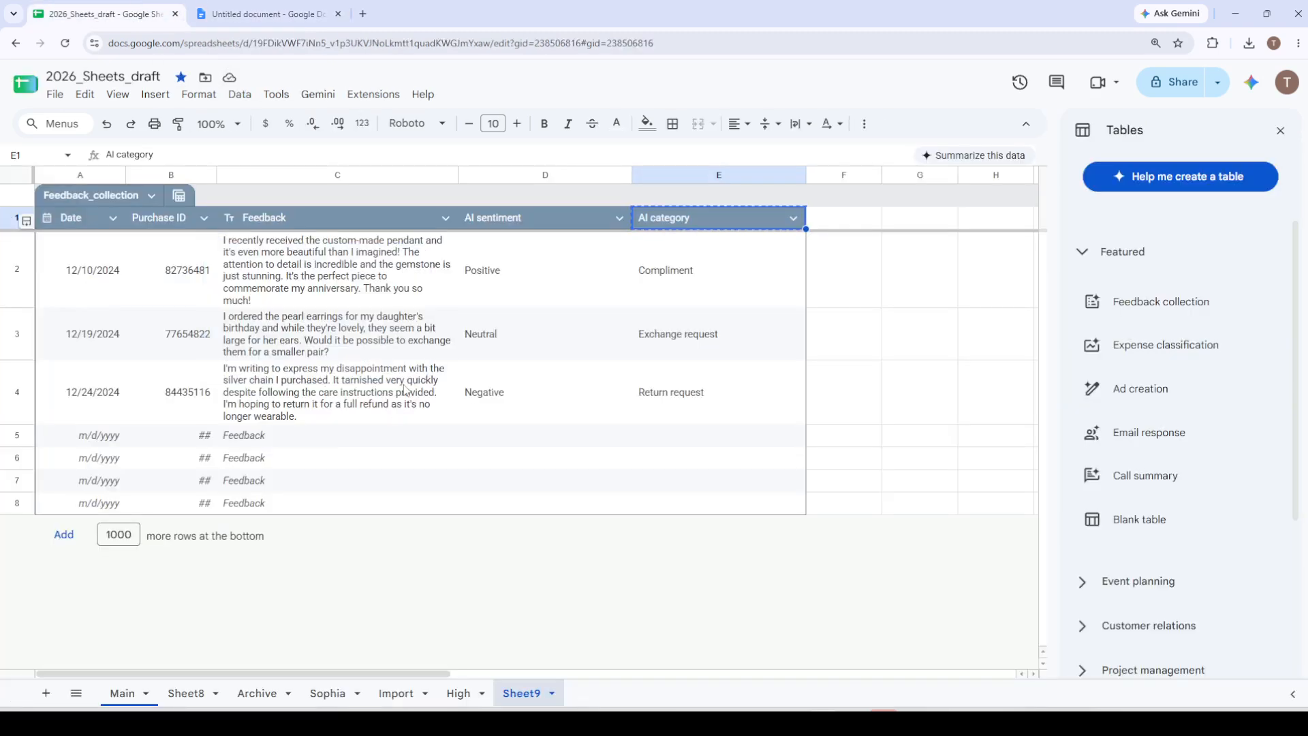
click(1281, 131)
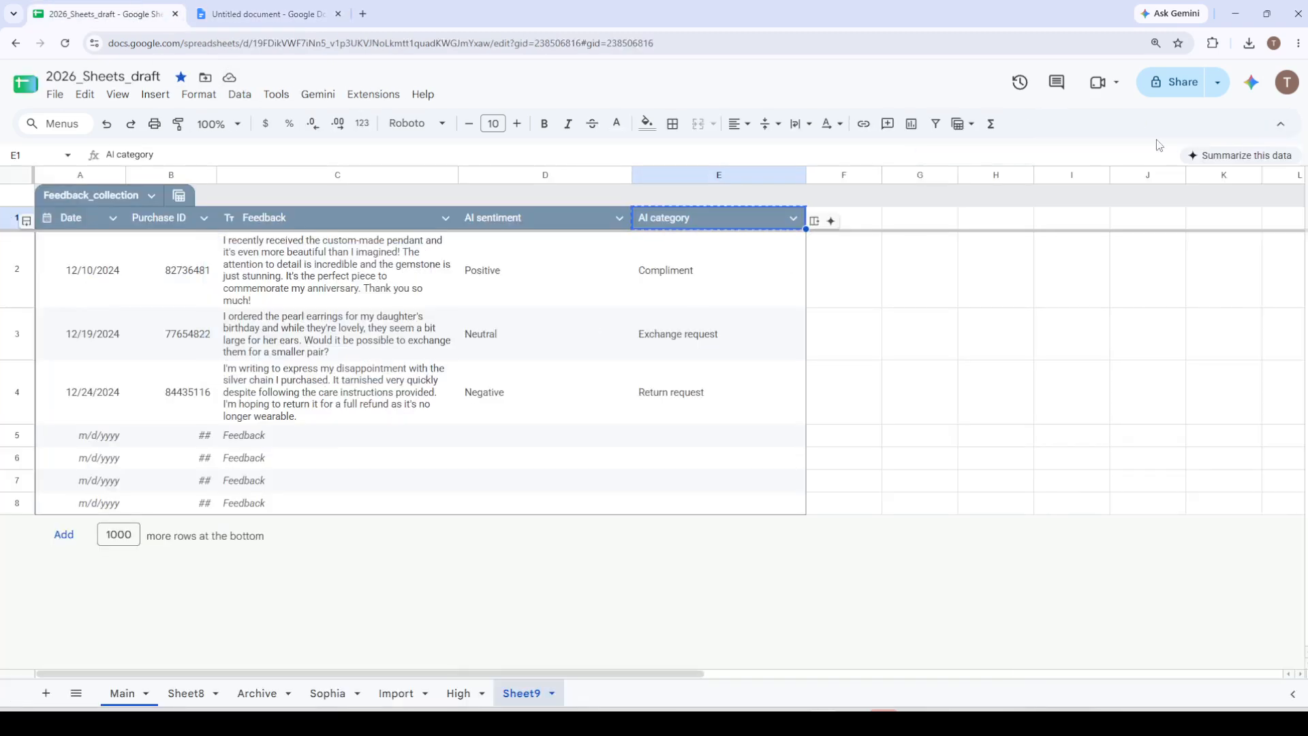